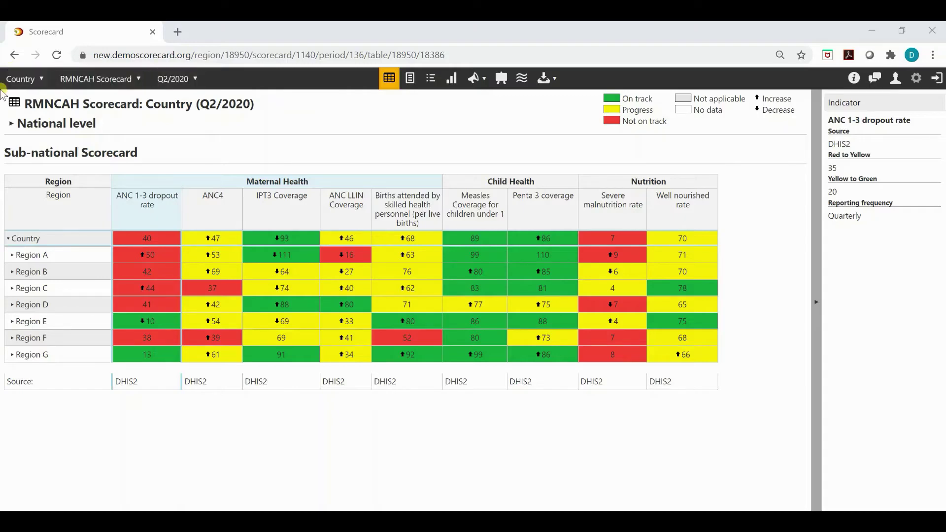
# Switch the RMNCAH scorecard's region to Region A to view its districts
pyautogui.click(40, 81)
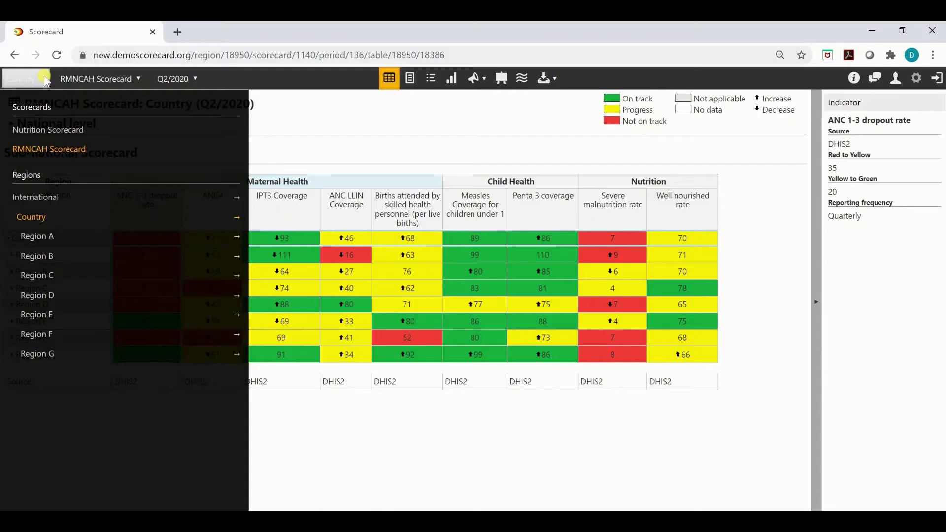
pyautogui.click(38, 223)
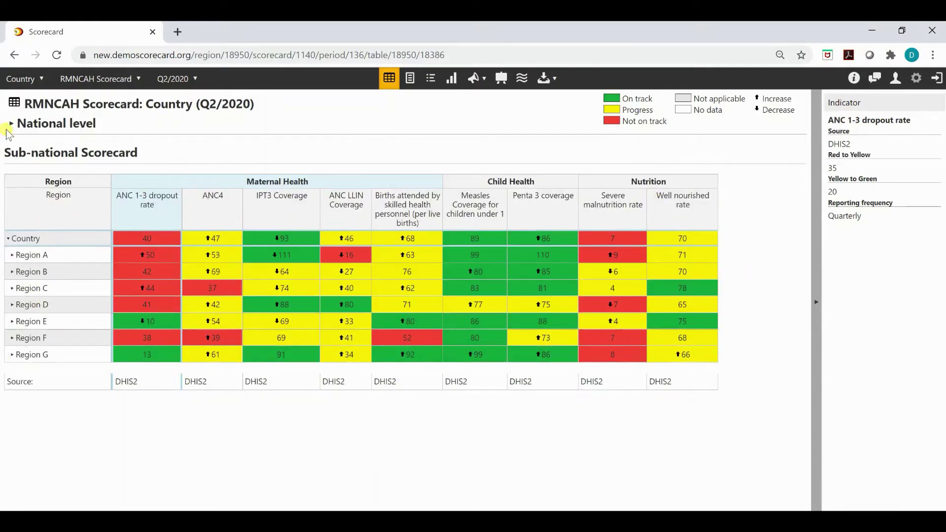
pyautogui.click(28, 78)
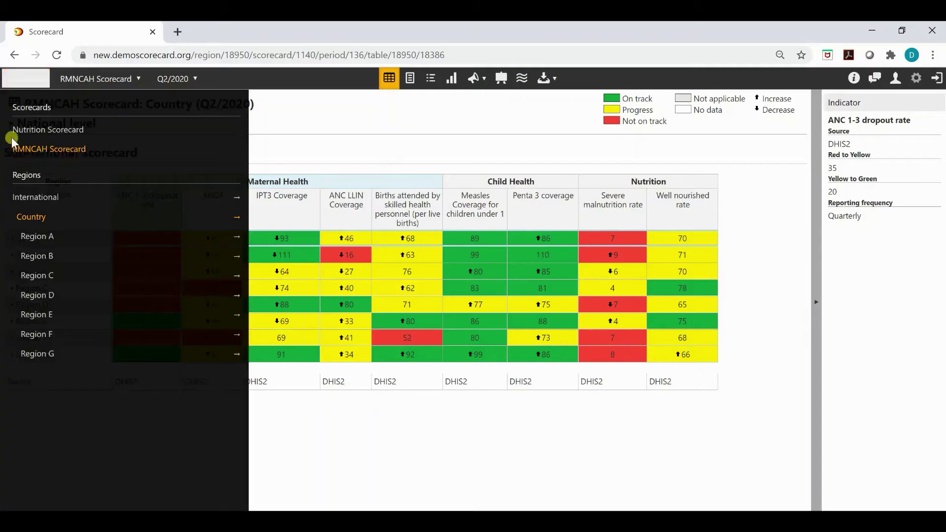
pyautogui.click(34, 238)
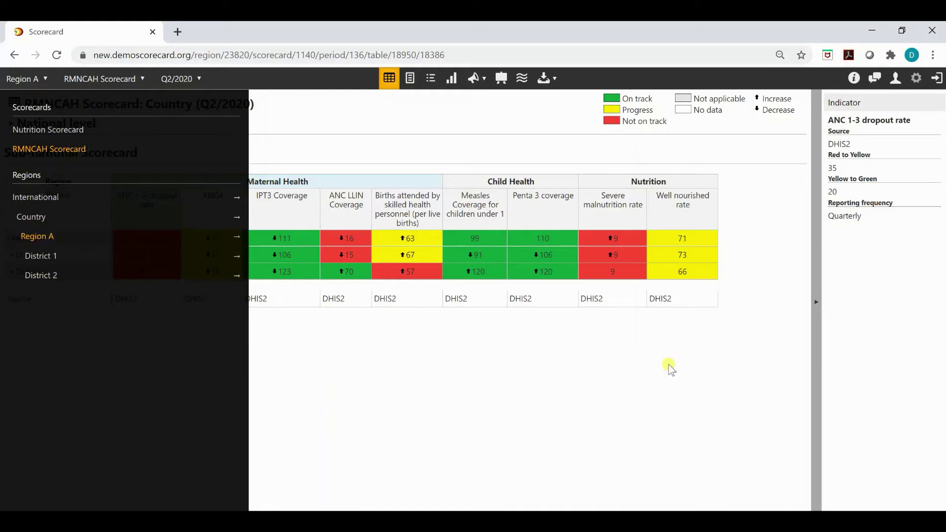
pyautogui.click(710, 370)
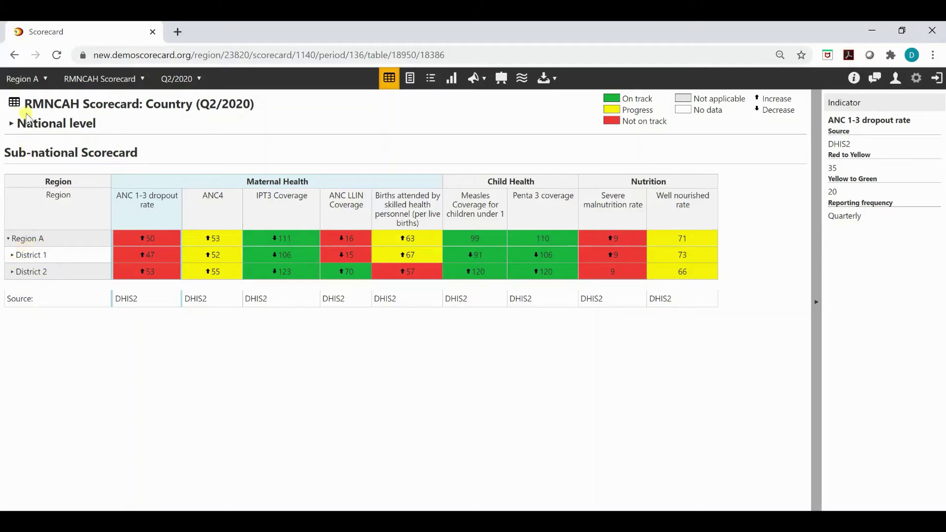
# Drill the scorecard down to District 1 within Region A, and return it to Country level
pyautogui.click(34, 80)
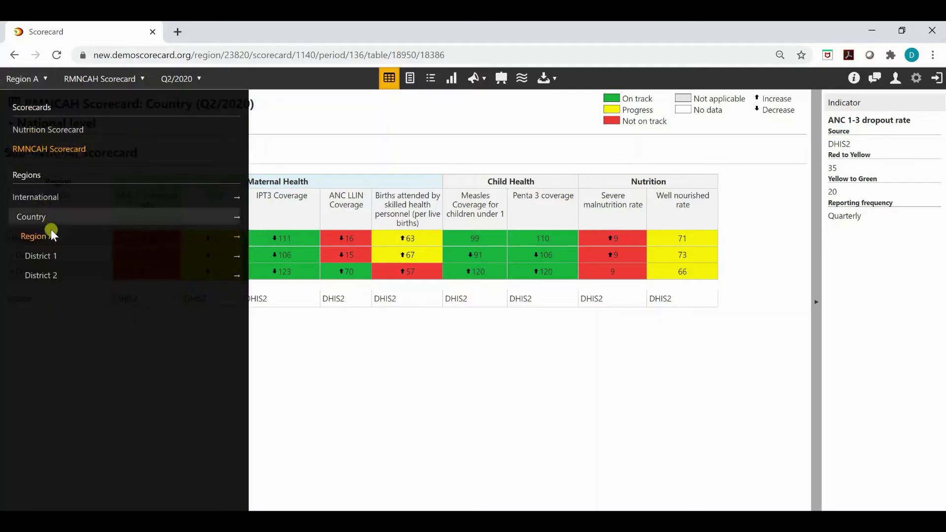
pyautogui.click(57, 257)
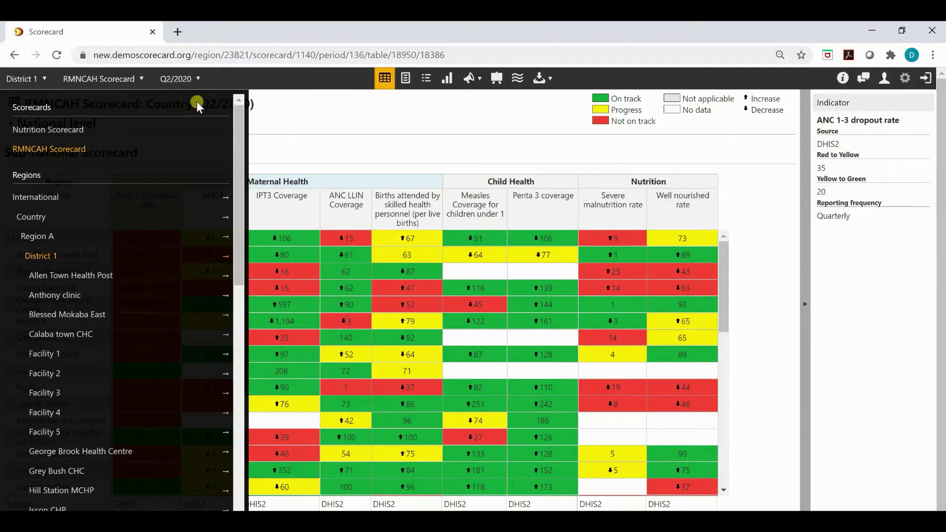
pyautogui.click(33, 217)
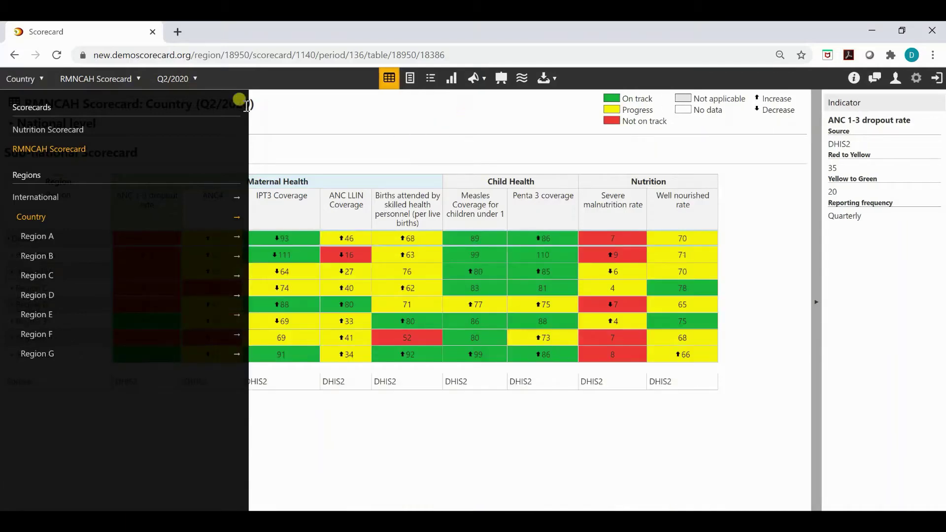
pyautogui.click(457, 126)
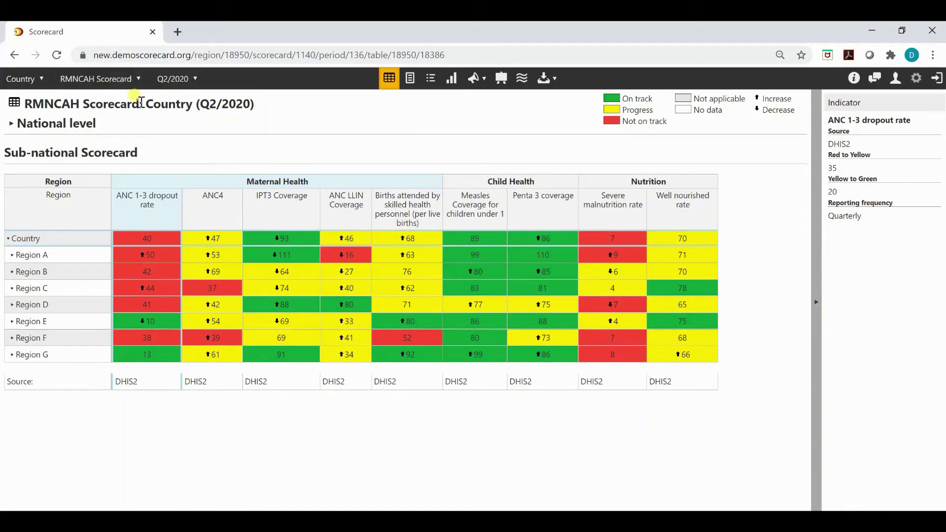
# Review the list of available scorecards and keep RMNCAH Scorecard selected
pyautogui.click(128, 78)
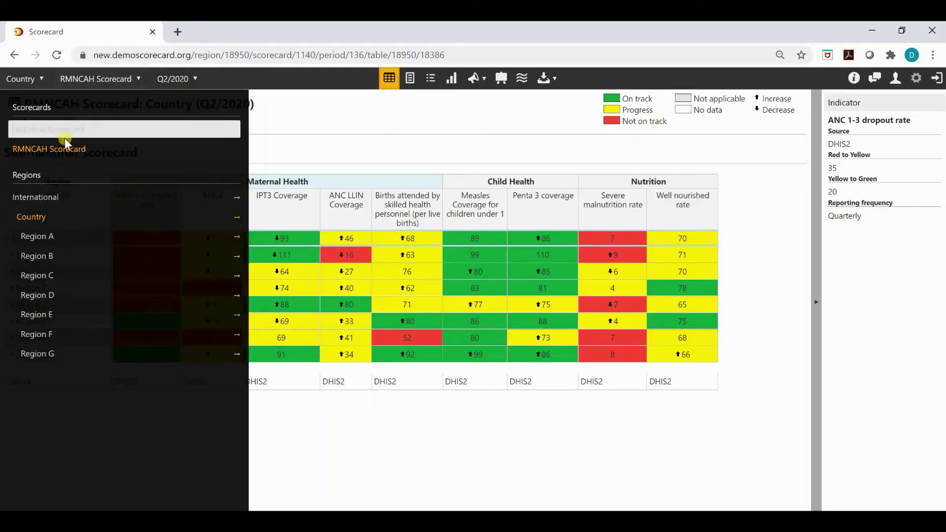
pyautogui.click(115, 152)
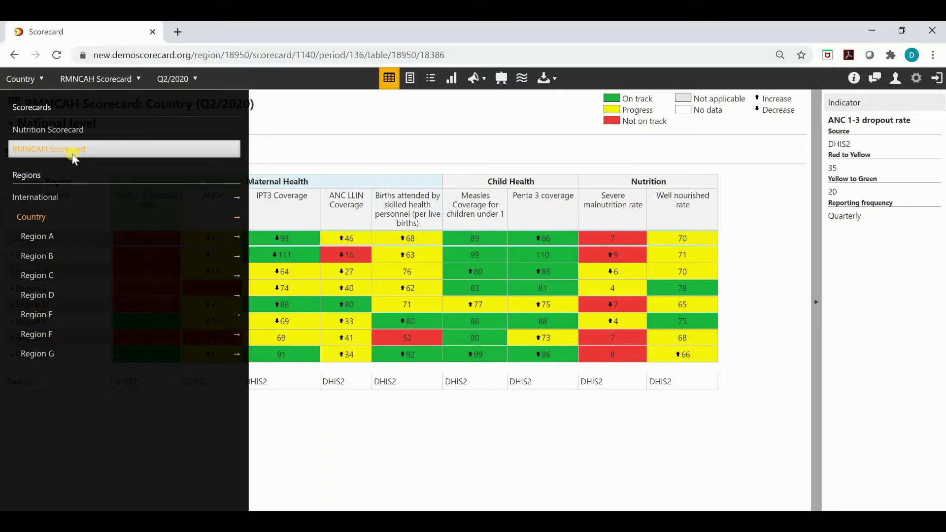
pyautogui.click(115, 79)
pyautogui.click(86, 75)
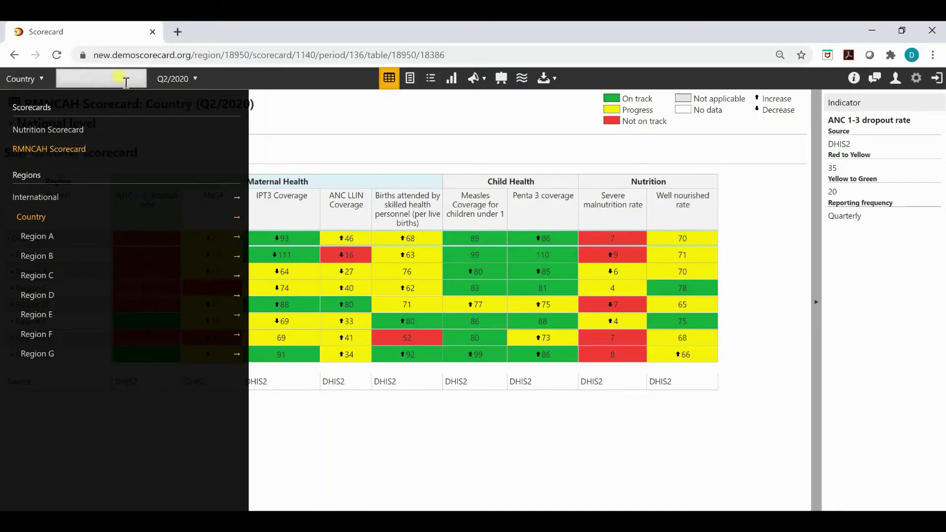
pyautogui.click(346, 108)
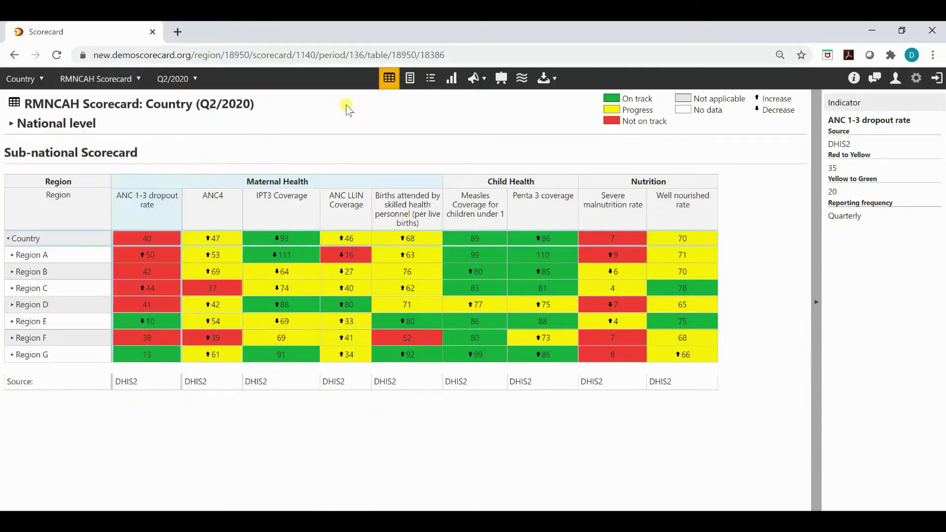
# Set the scorecard's reporting period to Q1/2020
pyautogui.click(179, 80)
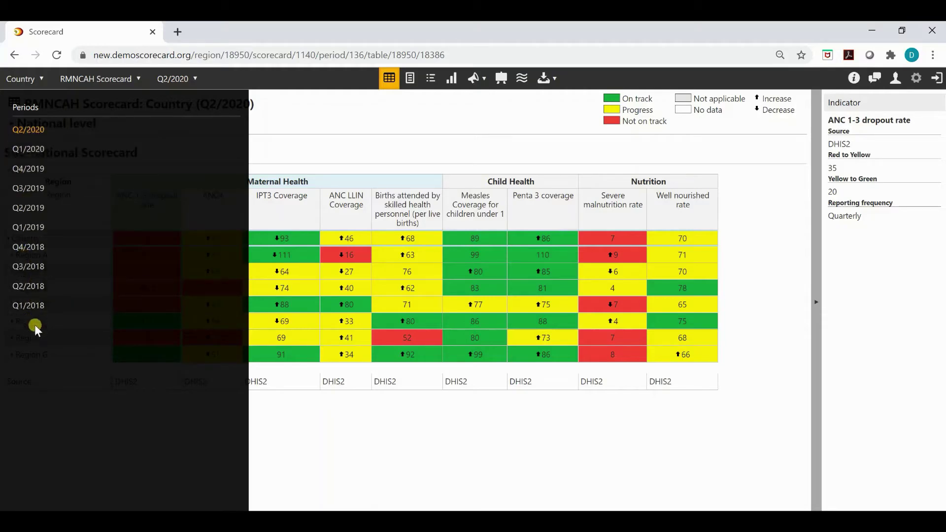
pyautogui.click(70, 151)
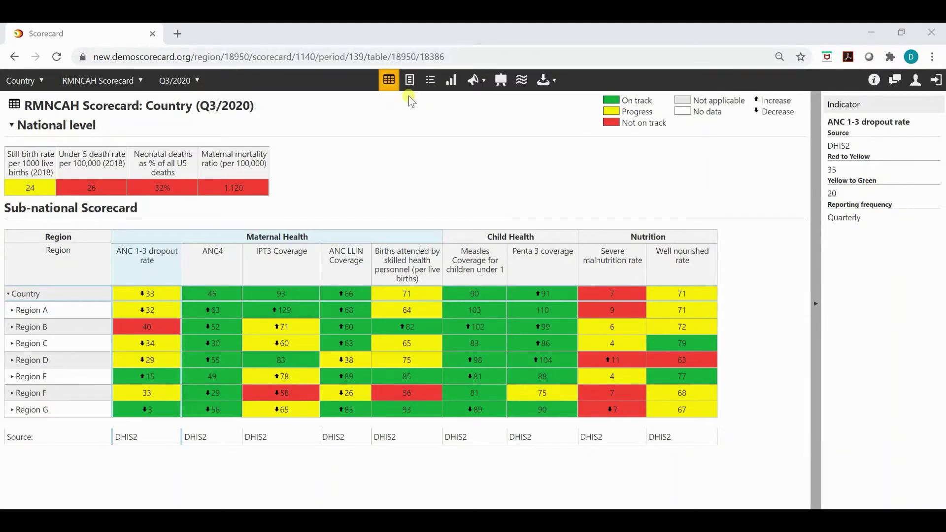
# Open the subnational view and show the indicators for Region A
pyautogui.click(406, 80)
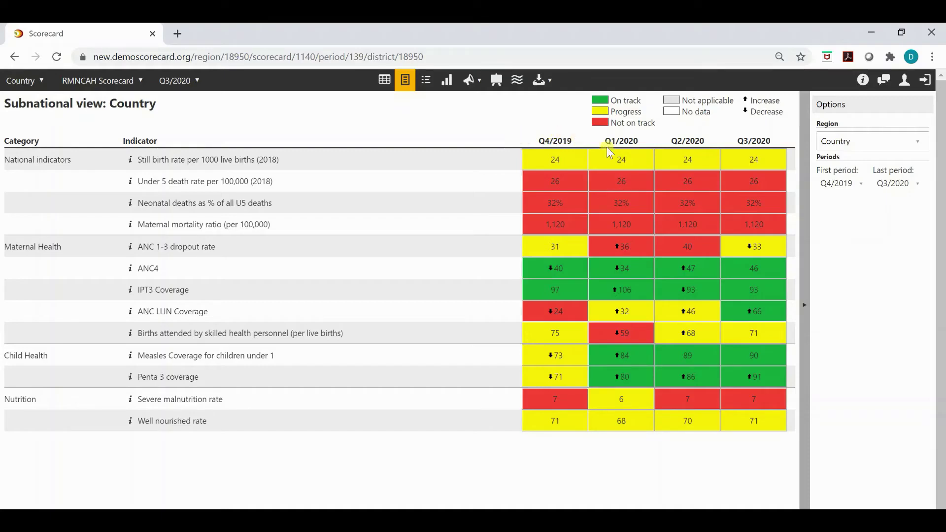
pyautogui.click(893, 144)
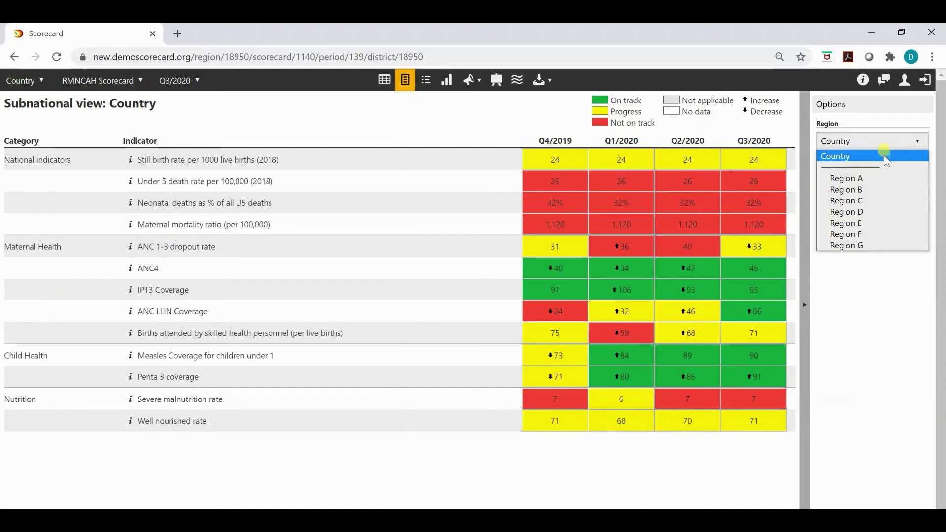
pyautogui.click(866, 179)
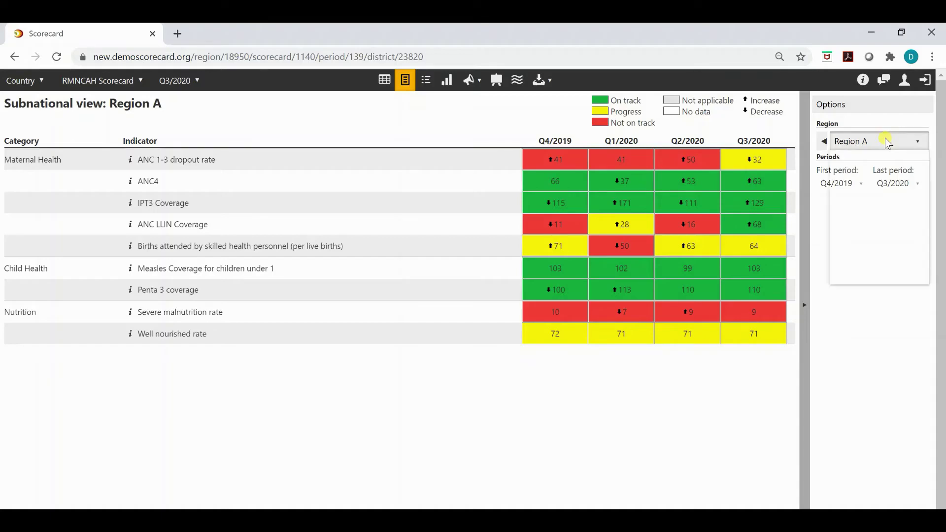
# Show District 1 in the subnational view, and step back up through Region A to Country
pyautogui.click(888, 143)
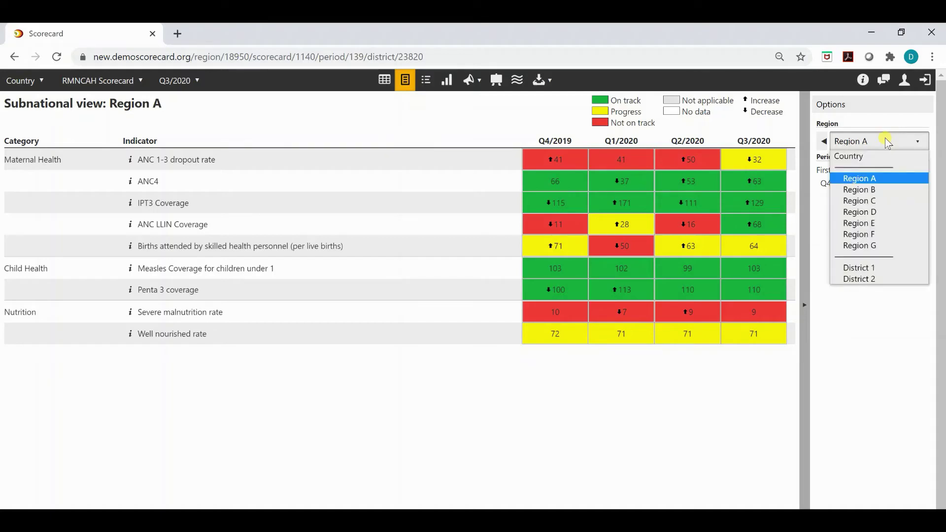
pyautogui.click(886, 266)
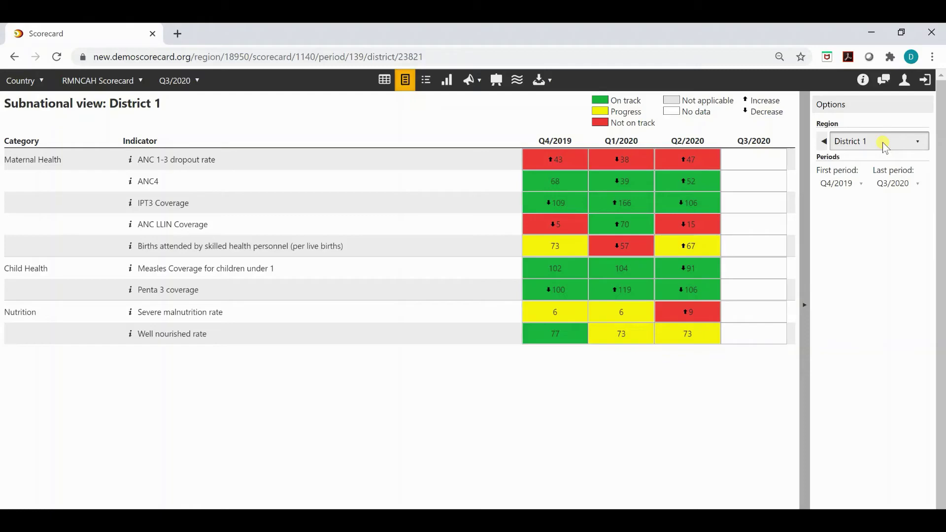
pyautogui.click(823, 142)
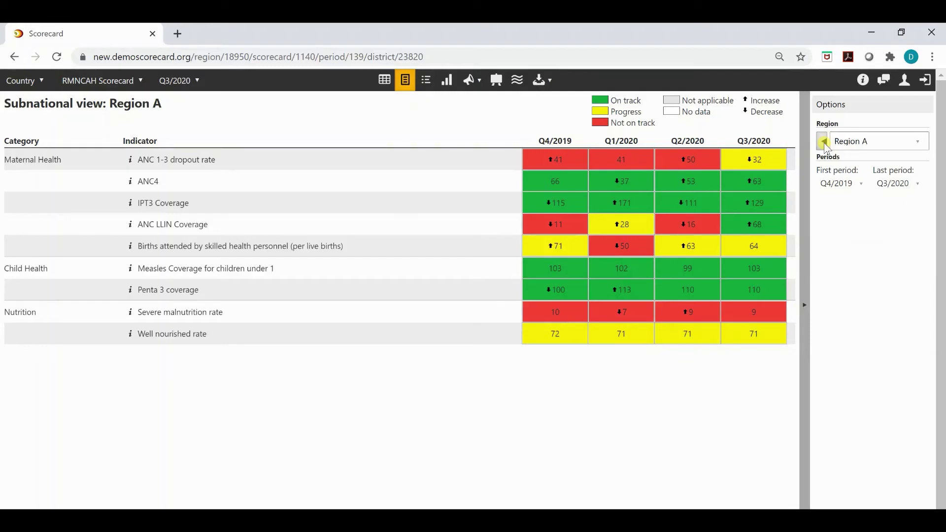
pyautogui.click(823, 143)
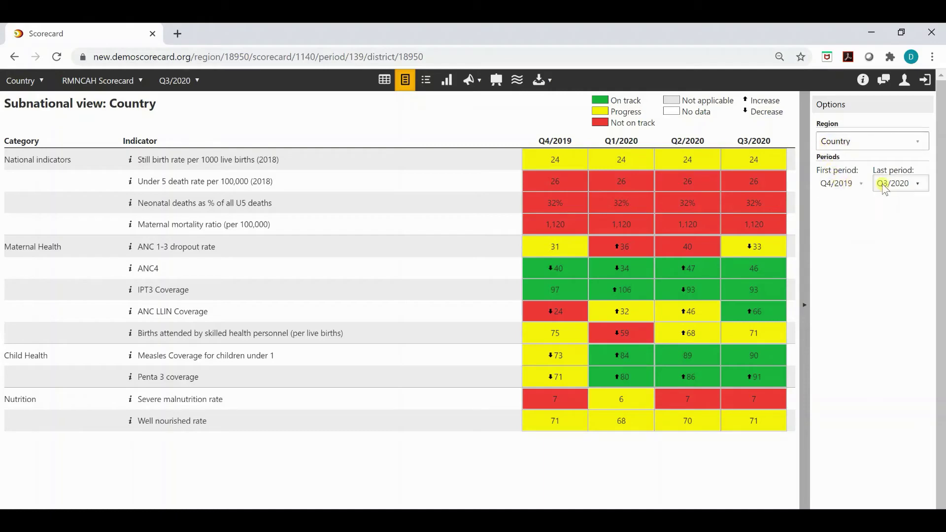
# Check the period choices of the subnational view, keeping Q4/2019 as first and Q3/2020 as last period
pyautogui.click(847, 185)
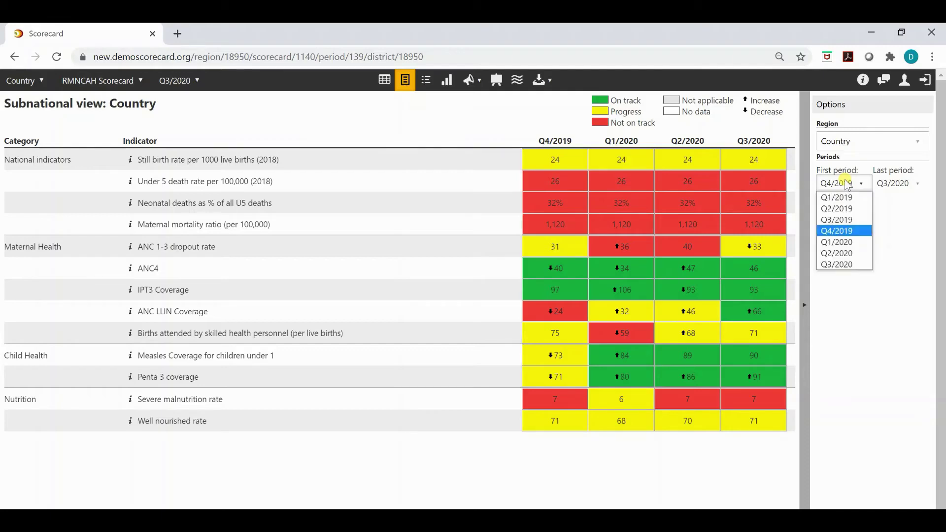
pyautogui.click(846, 233)
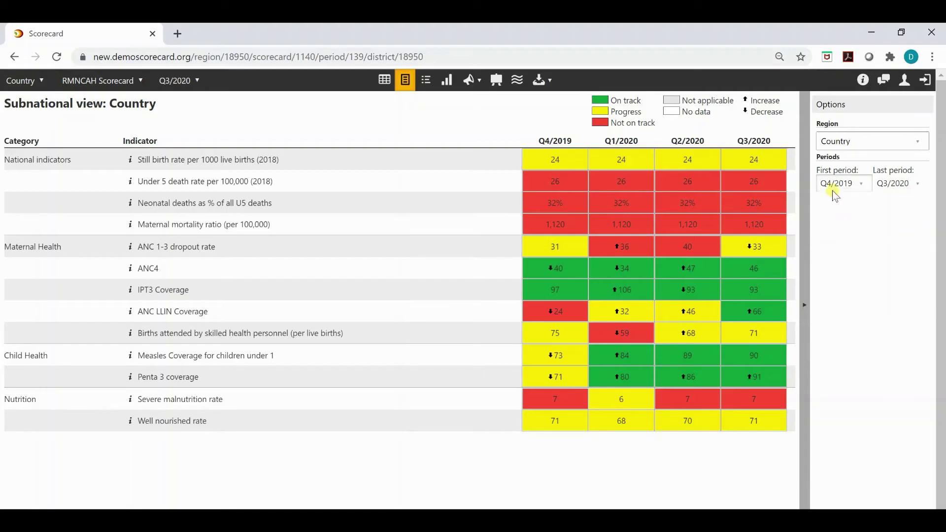
pyautogui.click(894, 189)
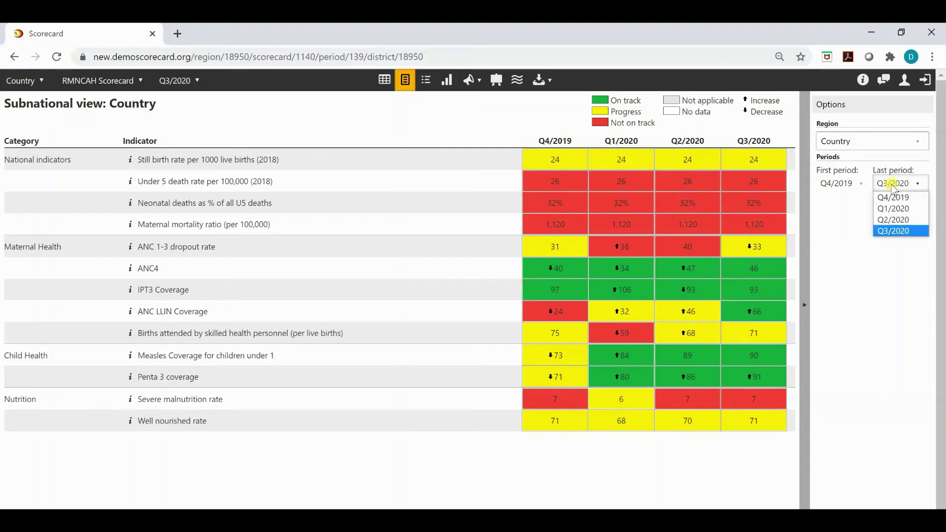
pyautogui.click(893, 189)
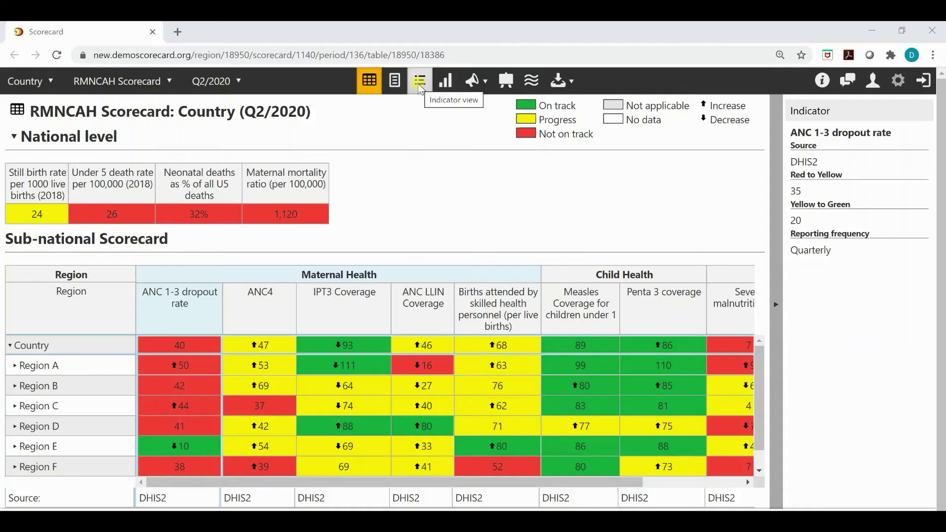
# Open the indicator view and show Penta 3 coverage from the Child Health category
pyautogui.click(420, 87)
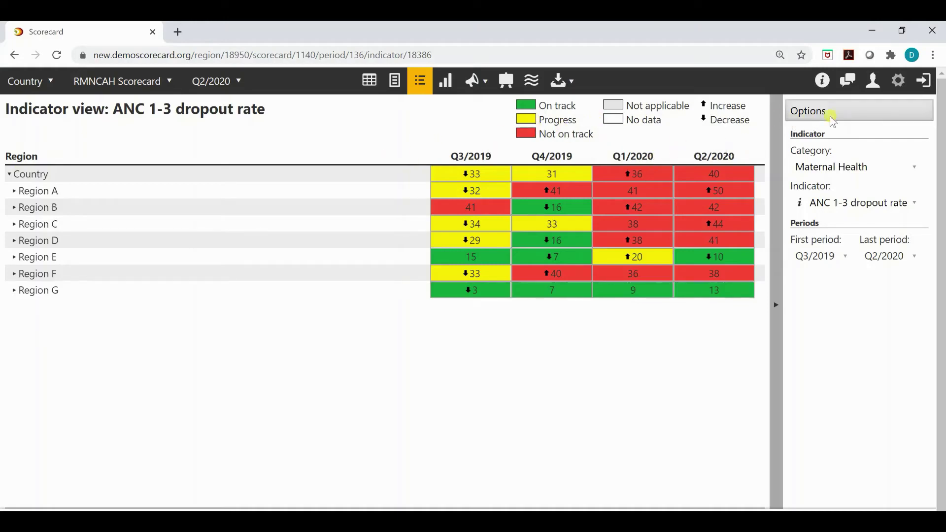
pyautogui.click(913, 174)
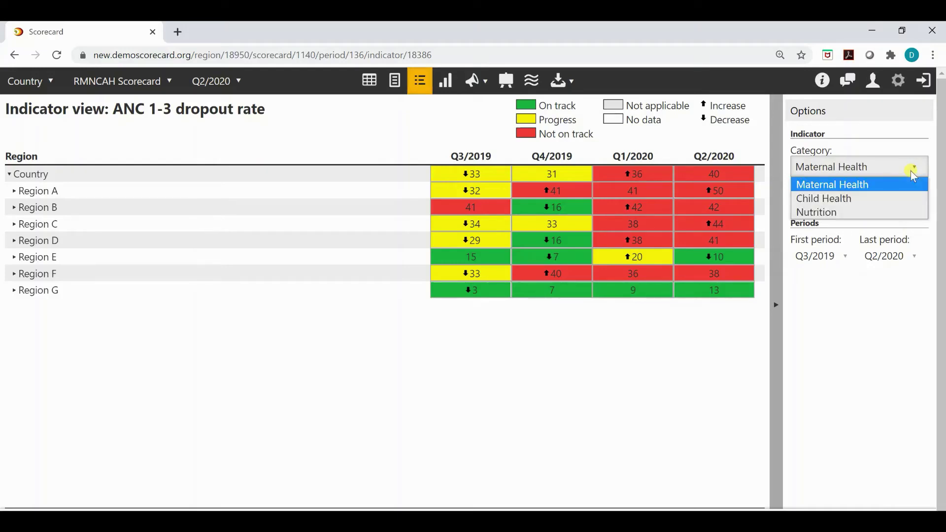
pyautogui.click(894, 204)
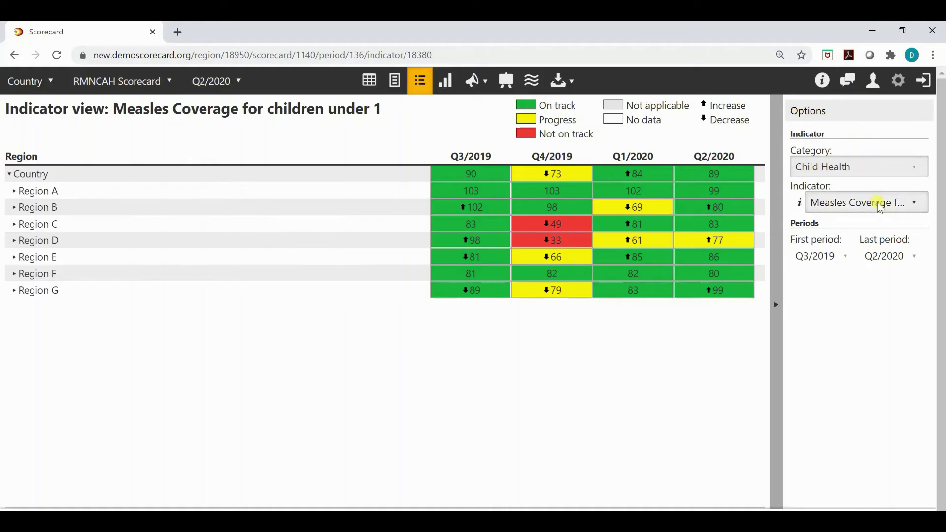
pyautogui.click(916, 204)
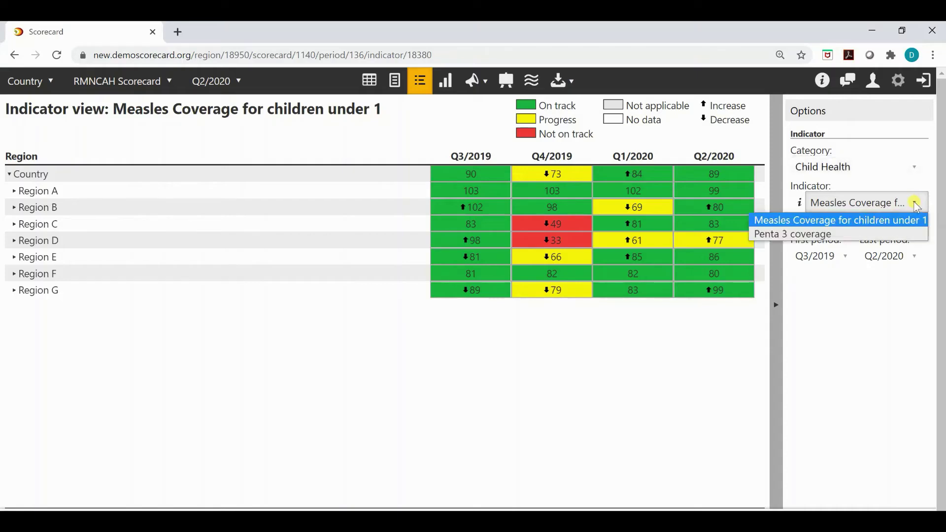
pyautogui.click(849, 236)
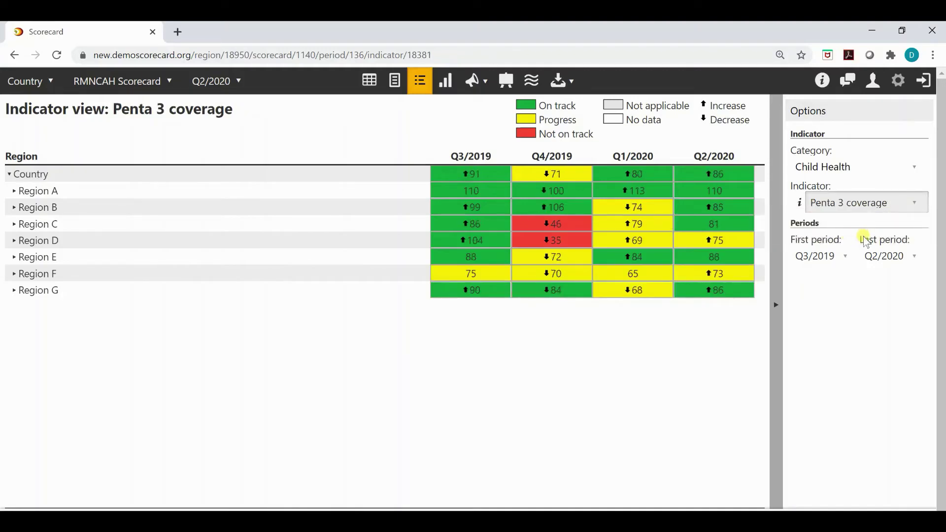
# Set the indicator view's period range to Q1/2019 through Q2/2020
pyautogui.click(818, 259)
pyautogui.click(821, 328)
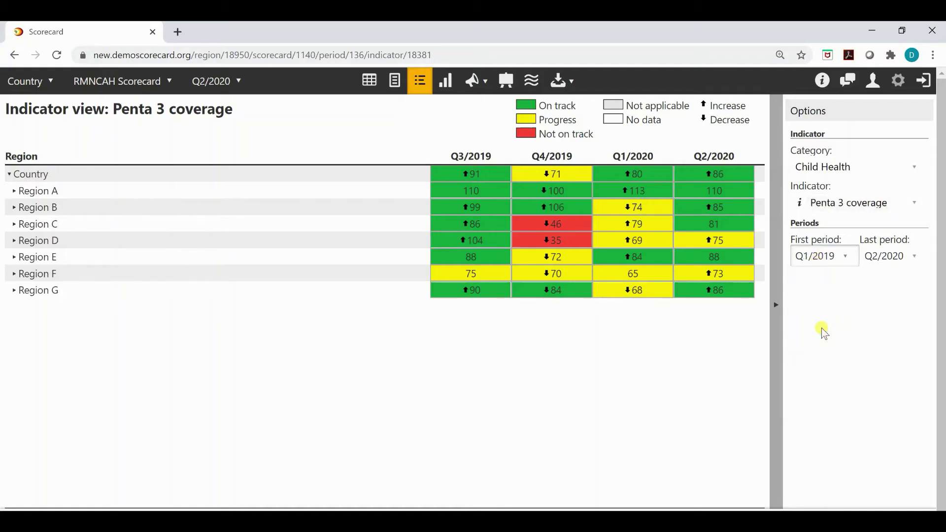
pyautogui.click(903, 264)
pyautogui.click(880, 344)
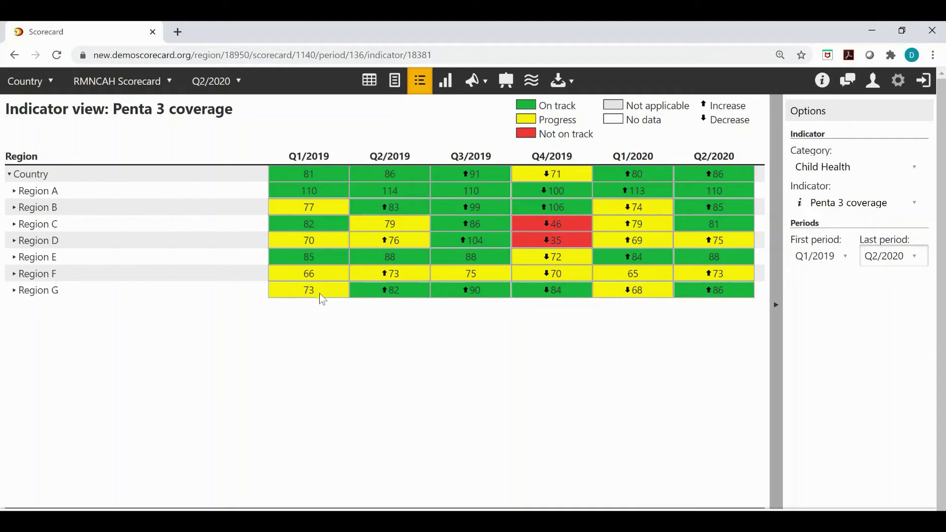
pyautogui.click(446, 291)
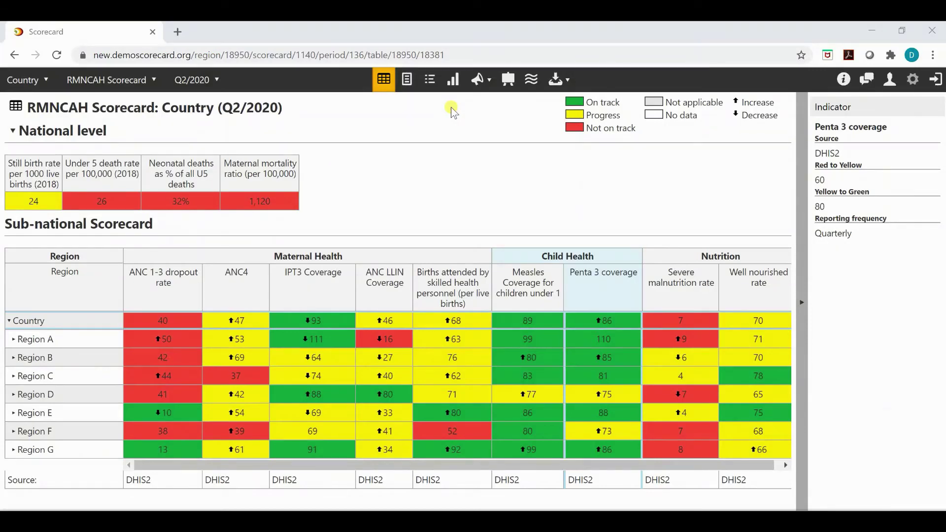
# Open the chart view of Penta 3 coverage for Country
pyautogui.click(453, 79)
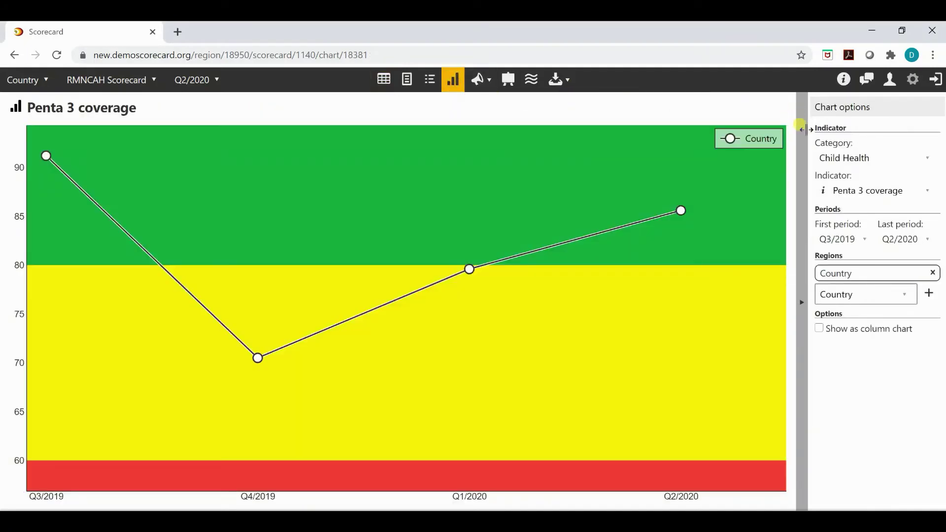
# Keep the Child Health category and chart Measles Coverage for children under 1 instead of Penta 3 coverage
pyautogui.click(918, 159)
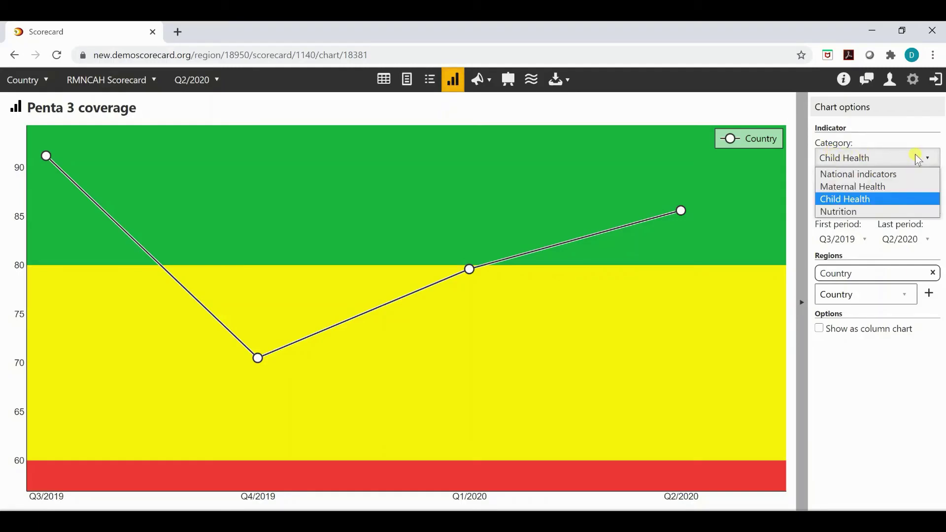
pyautogui.click(858, 198)
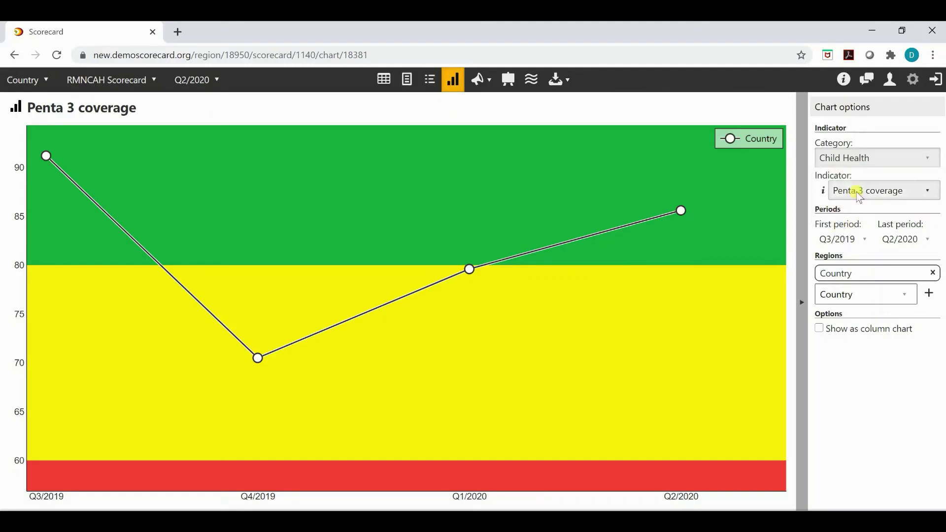
pyautogui.click(927, 192)
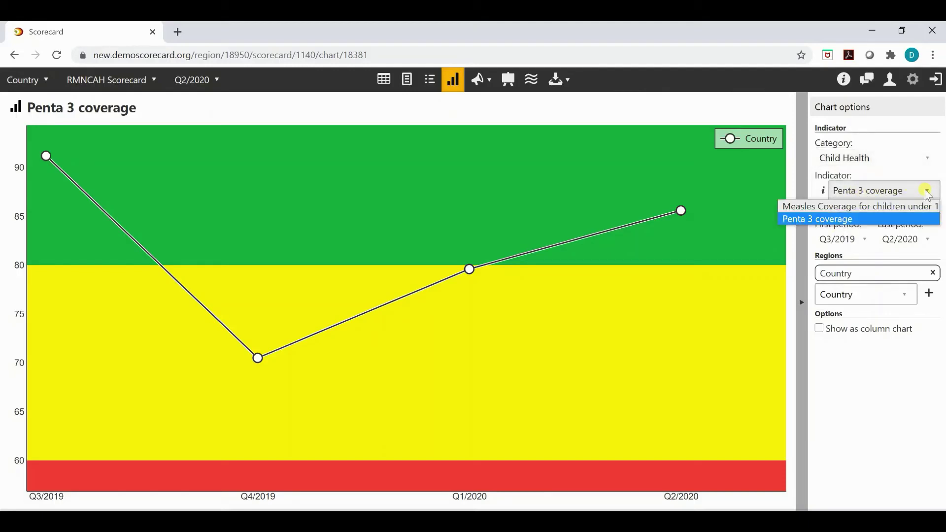
pyautogui.click(905, 206)
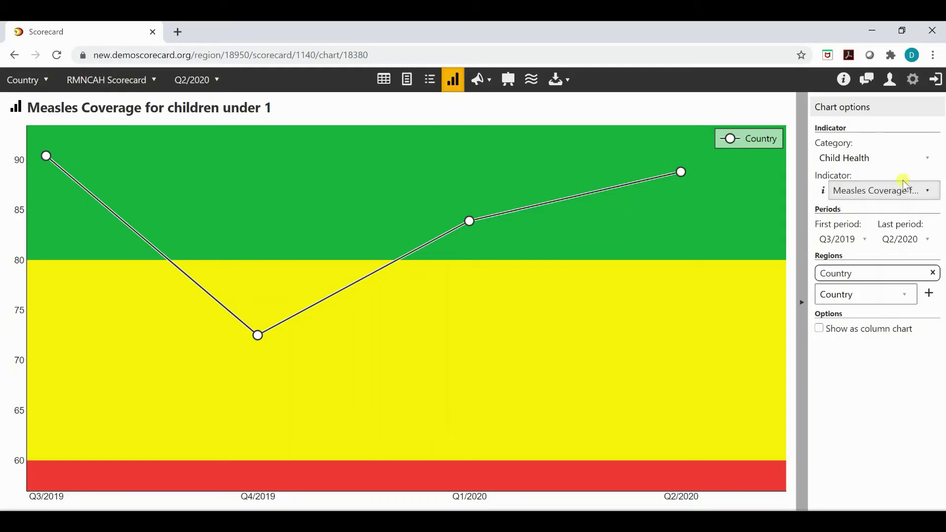
# Set the chart's period range to Q1/2019 through Q2/2020
pyautogui.click(864, 240)
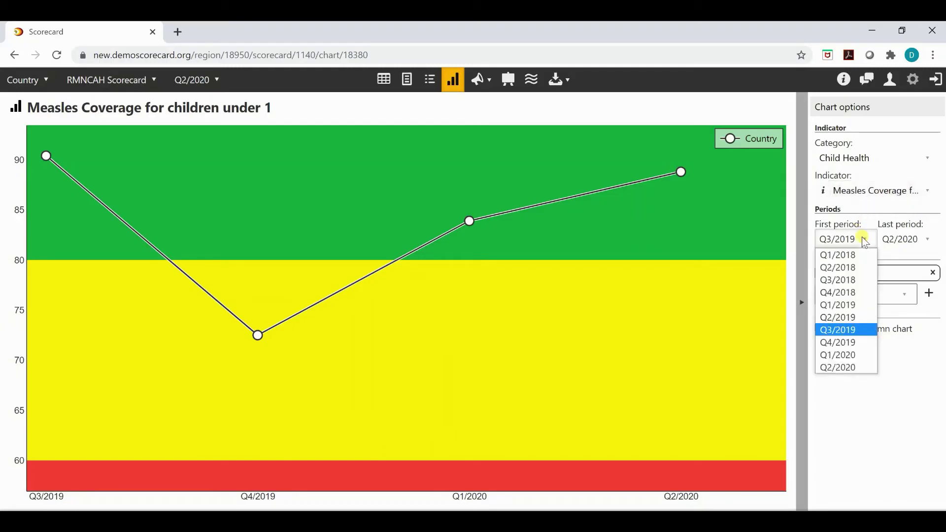
pyautogui.click(836, 304)
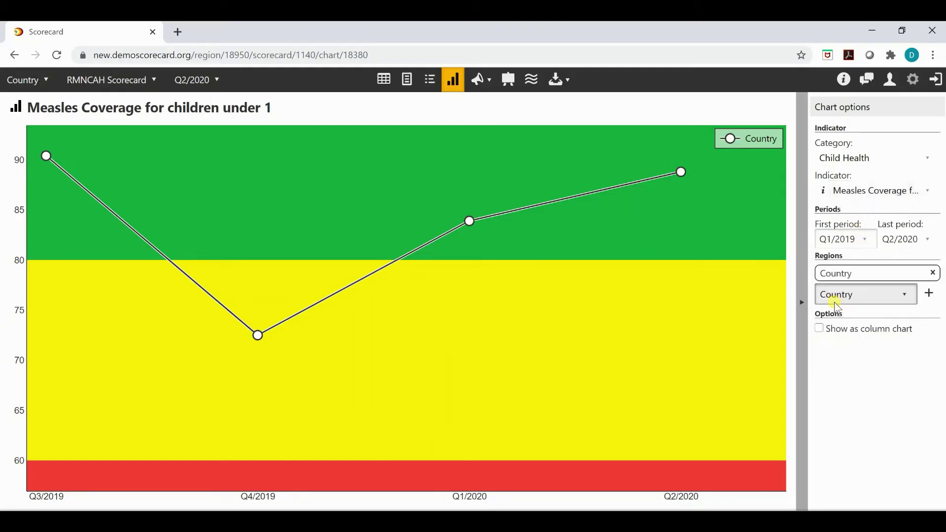
pyautogui.click(923, 239)
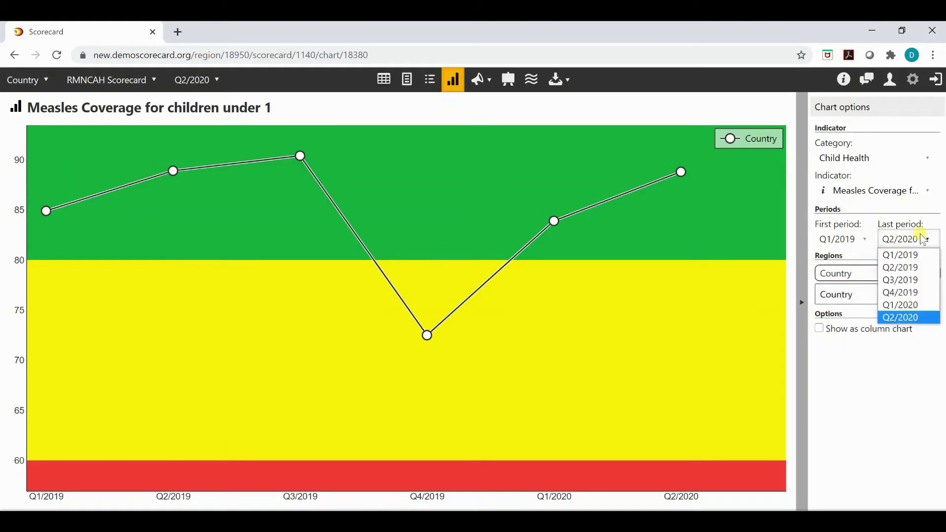
pyautogui.click(900, 316)
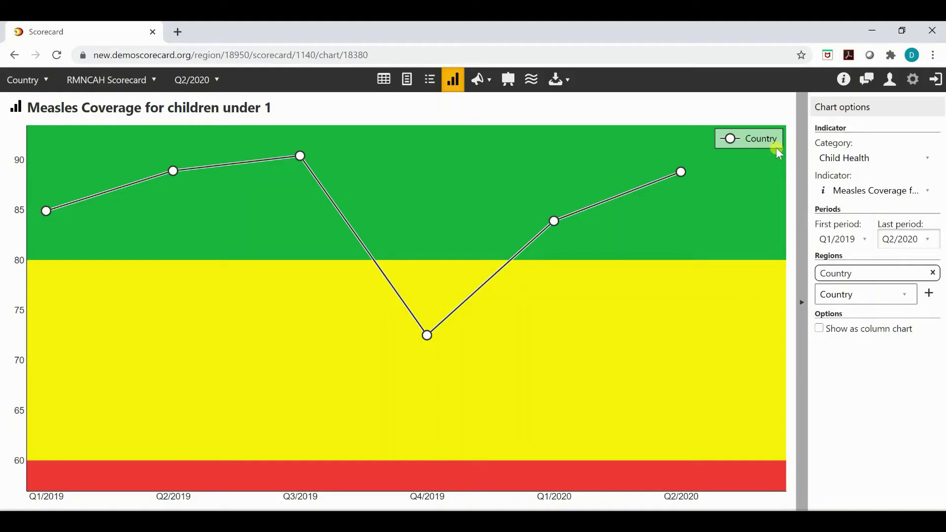
# Add Region A, Region B and Region C to the measles coverage chart for comparison with Country
pyautogui.click(906, 296)
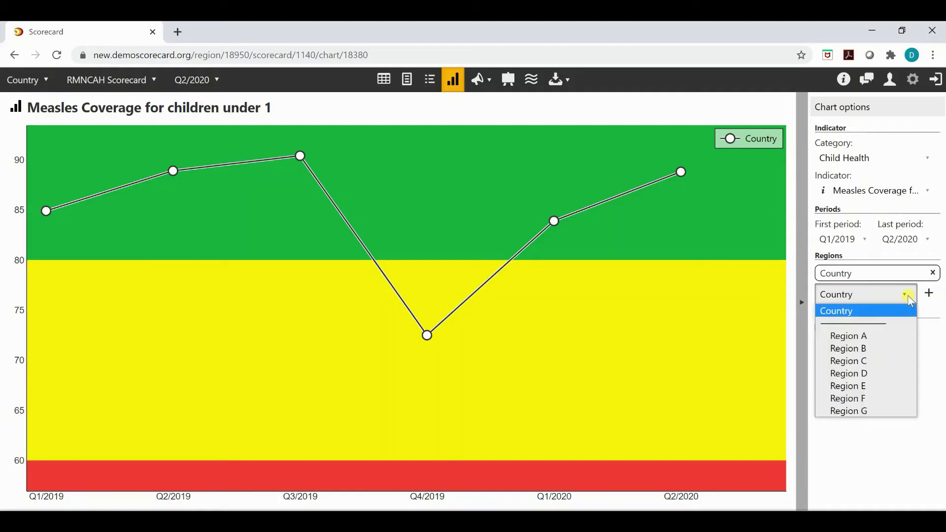
pyautogui.click(864, 337)
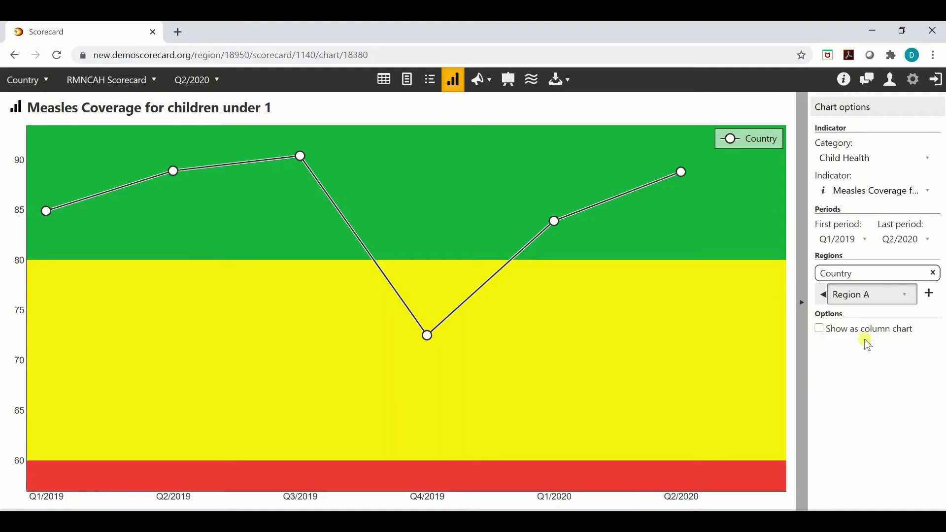
pyautogui.click(929, 294)
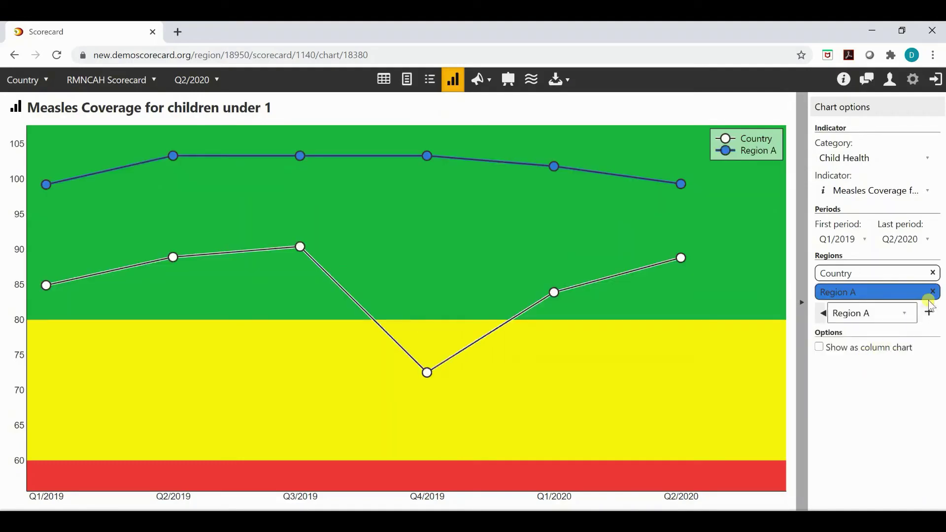
pyautogui.click(901, 319)
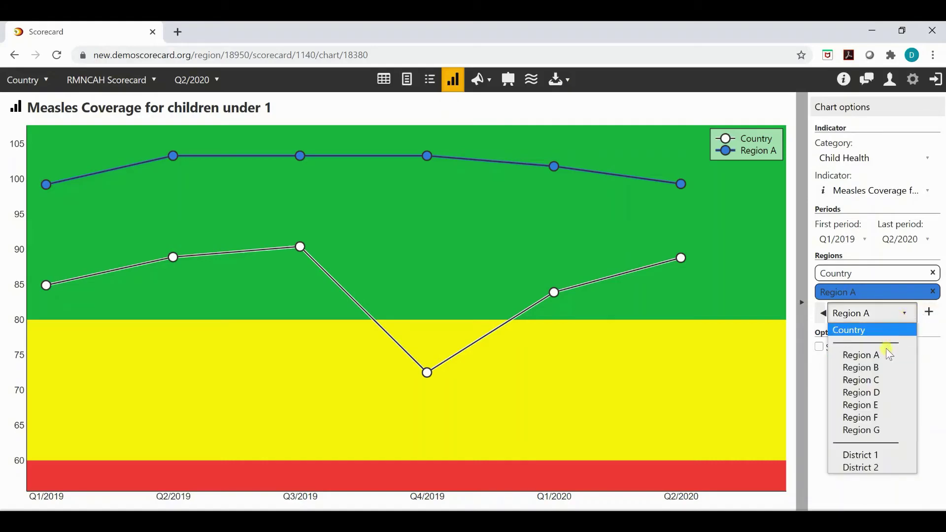
pyautogui.click(885, 368)
pyautogui.click(928, 313)
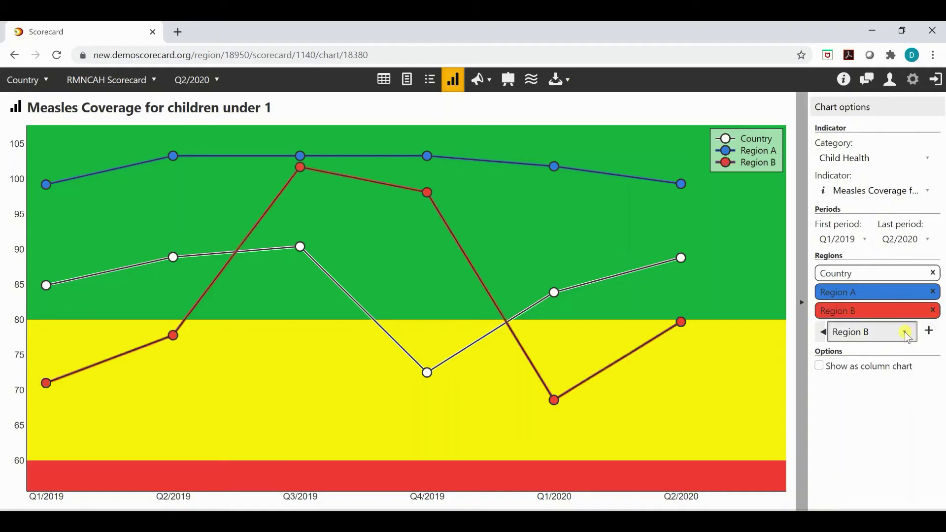
pyautogui.click(905, 331)
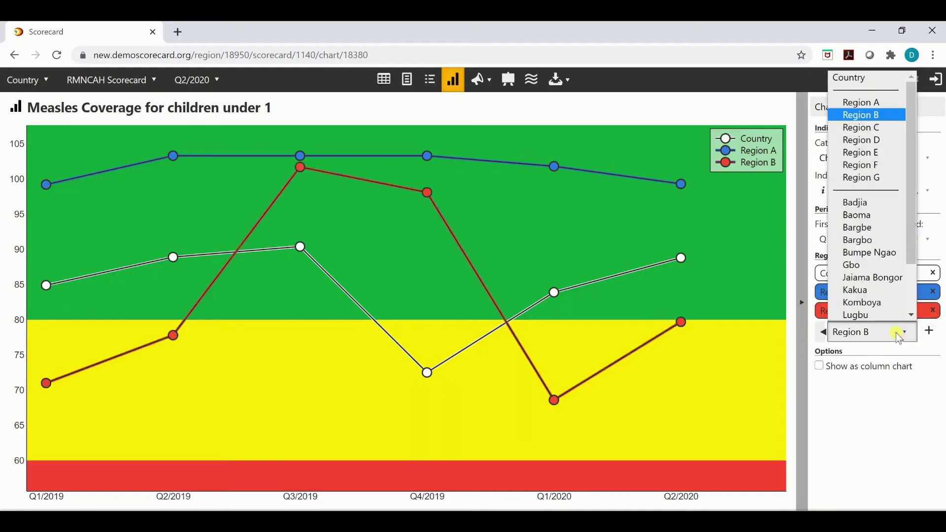
pyautogui.click(872, 127)
pyautogui.click(930, 332)
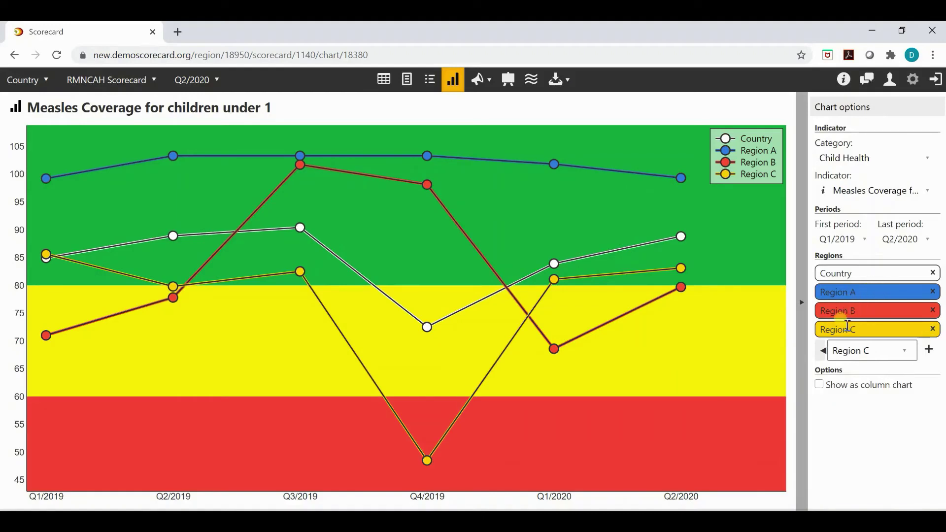
# Add District 1 from Region A to the measles coverage chart
pyautogui.click(907, 351)
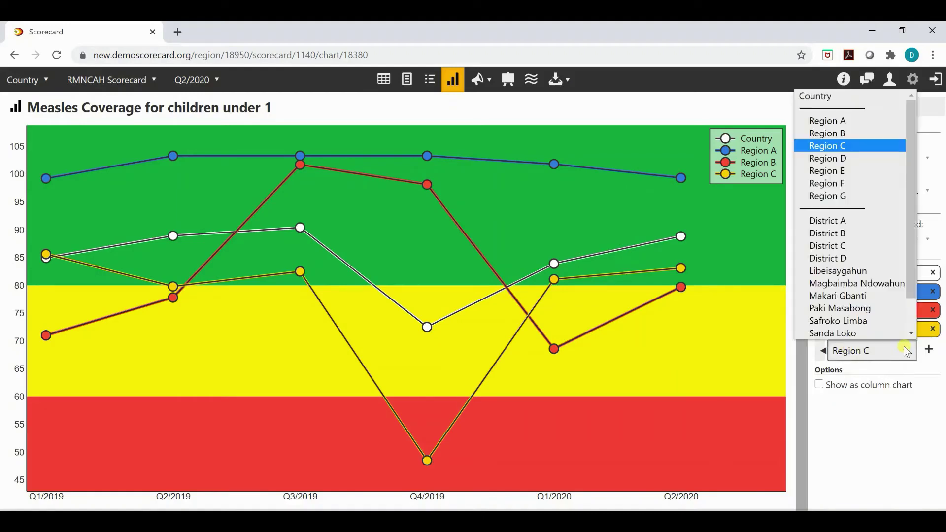
pyautogui.click(844, 120)
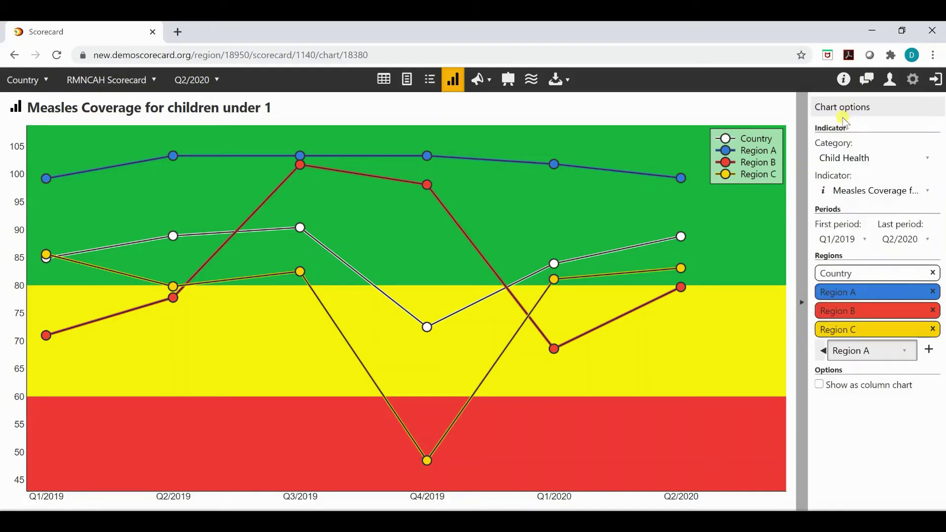
pyautogui.click(904, 352)
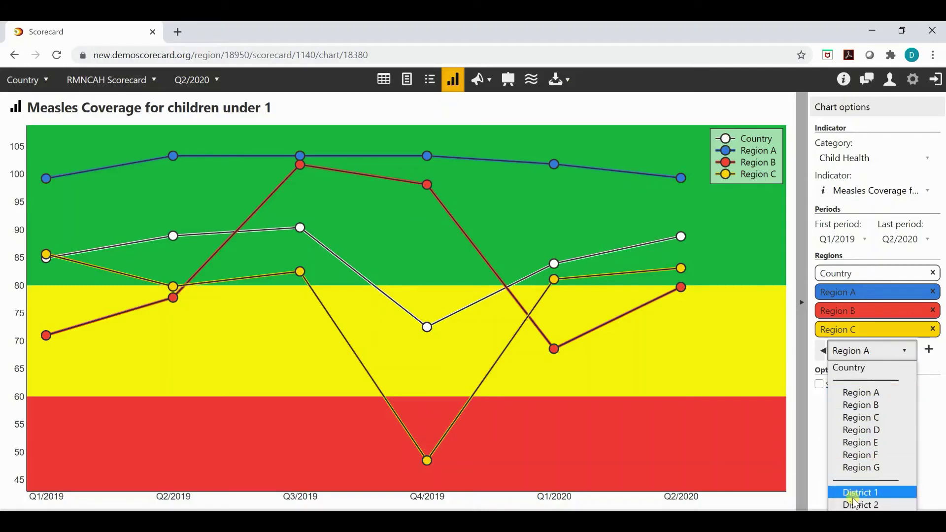
pyautogui.click(865, 492)
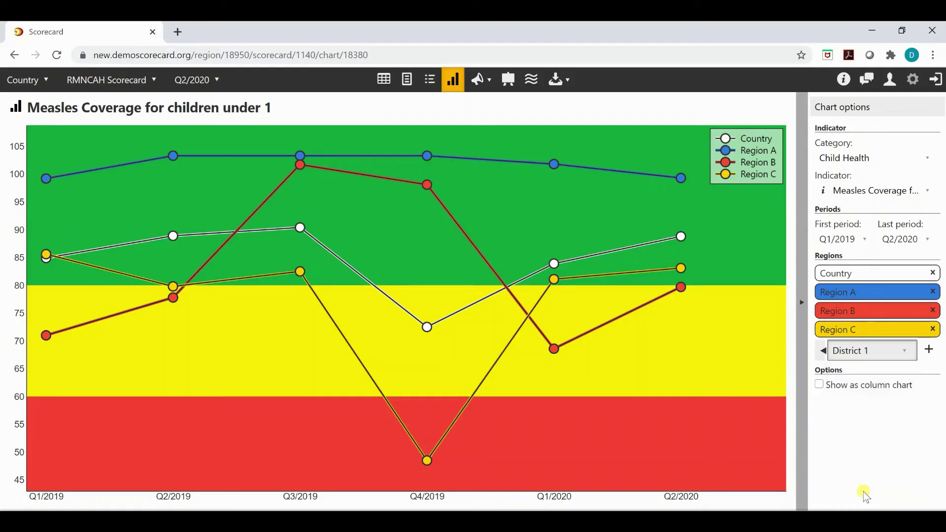
pyautogui.click(930, 351)
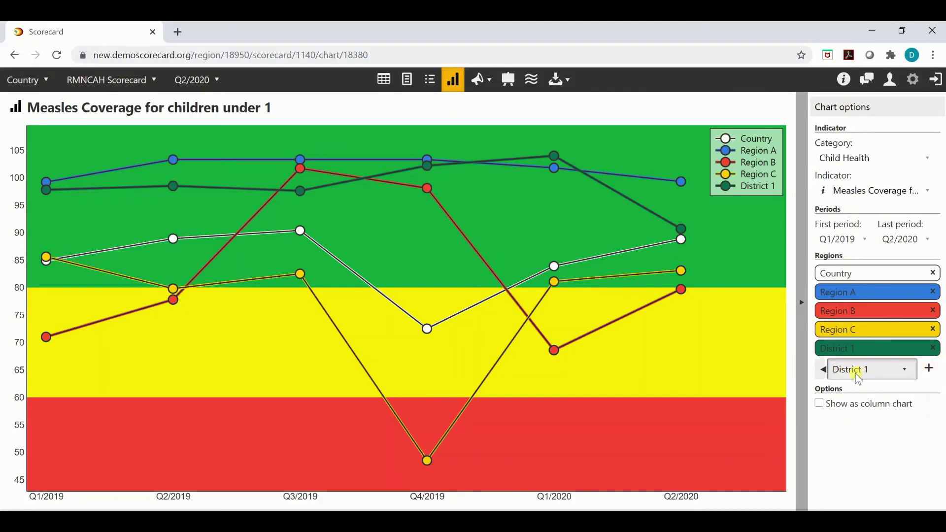
# Return the chart's region selector to Country and toggle the column chart display on and back off
pyautogui.click(822, 370)
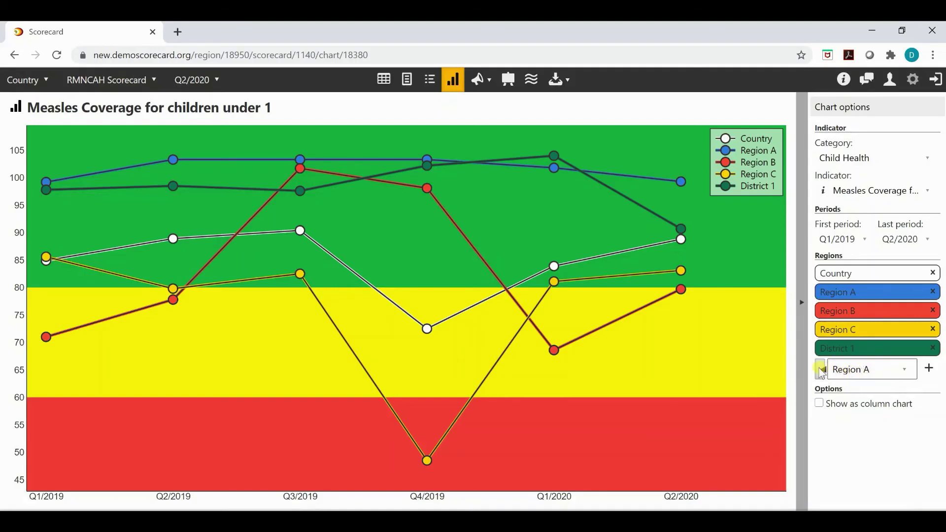
pyautogui.click(822, 371)
pyautogui.click(820, 403)
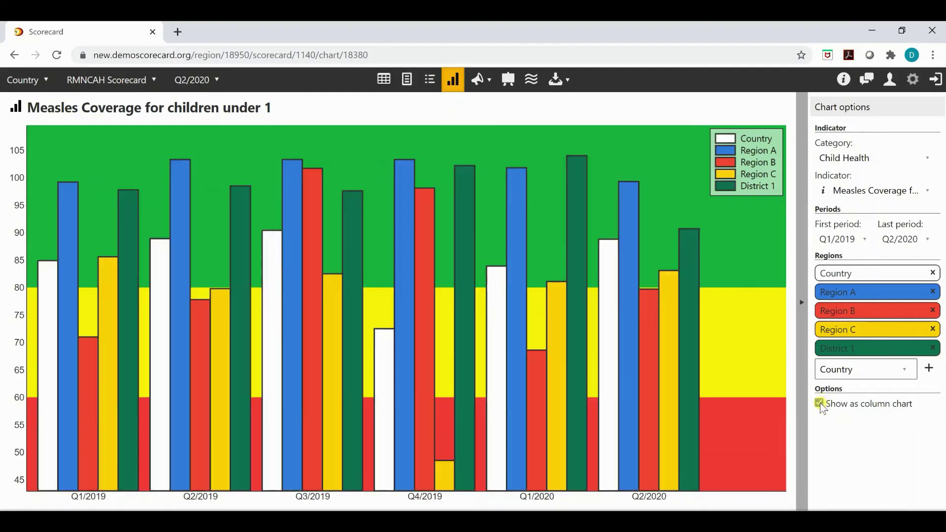
pyautogui.click(819, 403)
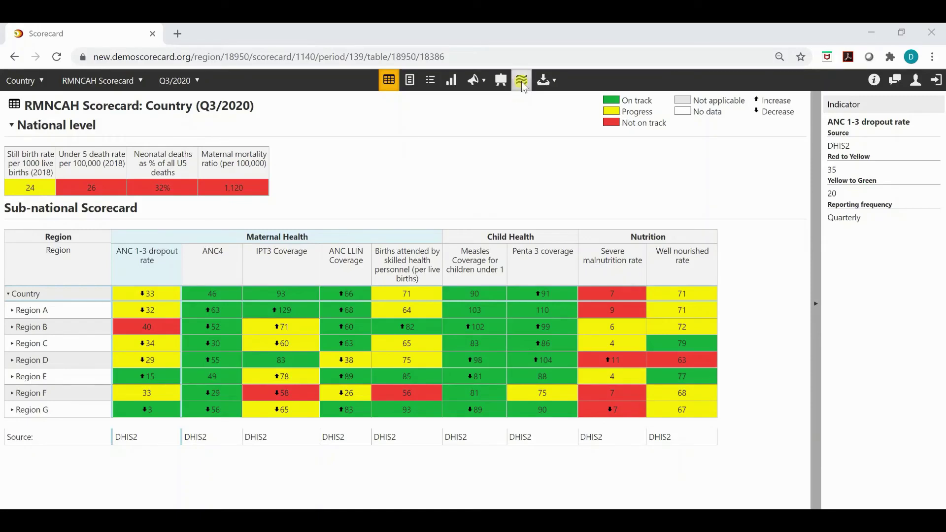
pyautogui.click(522, 82)
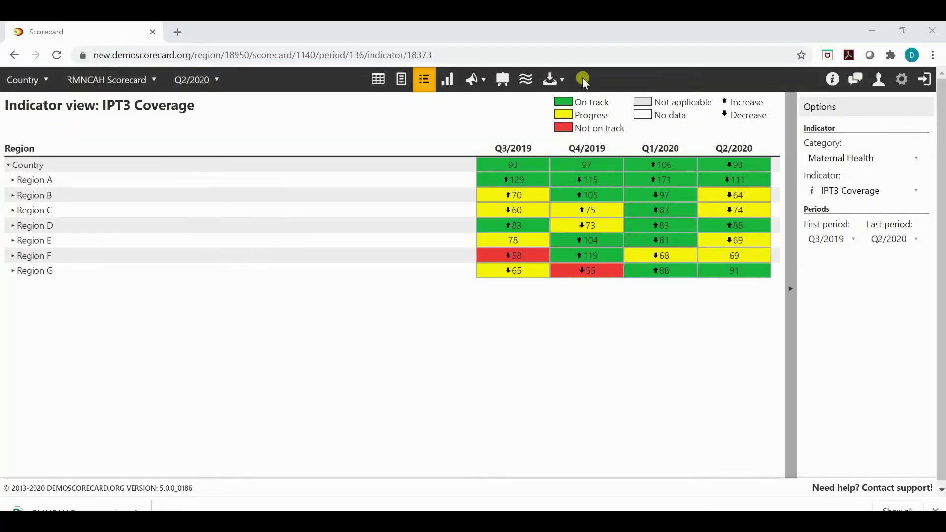
# Check the PDF download option for the IPT3 Coverage indicator view
pyautogui.moveTo(562, 76)
pyautogui.click(426, 100)
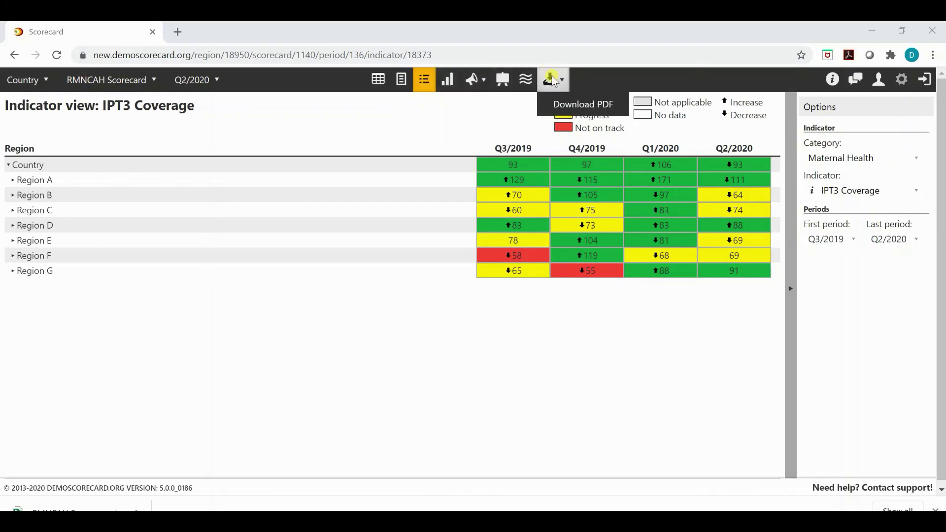
pyautogui.click(545, 106)
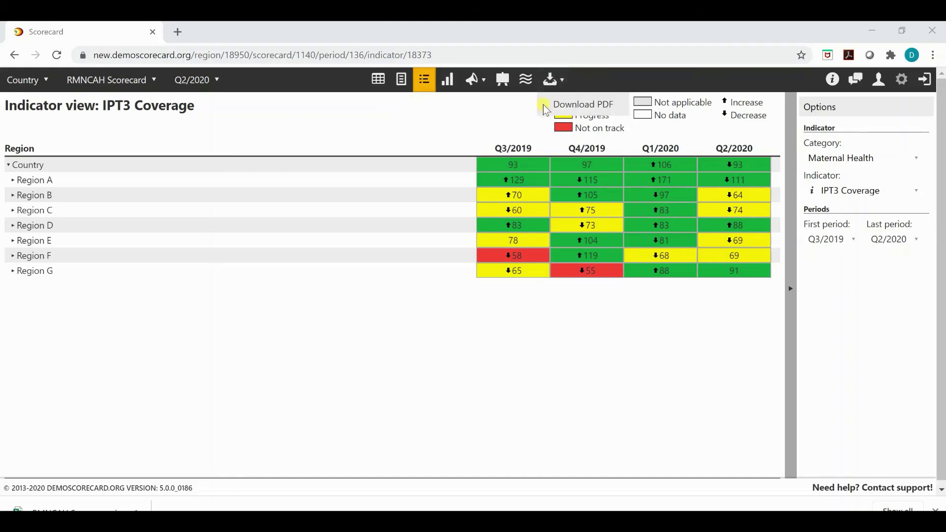
# Open the scorecard table view for Country in Q2/2020 and check its Excel and PDF download options
pyautogui.click(375, 83)
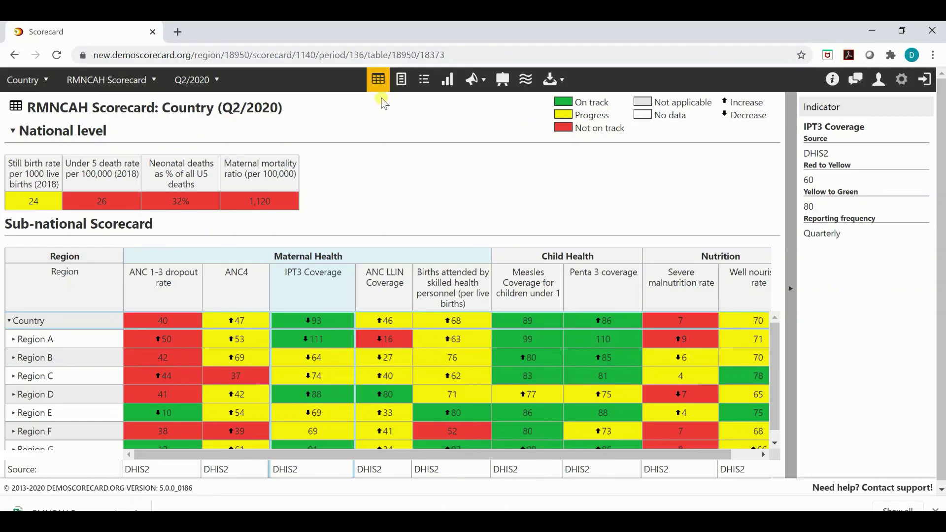
pyautogui.click(542, 77)
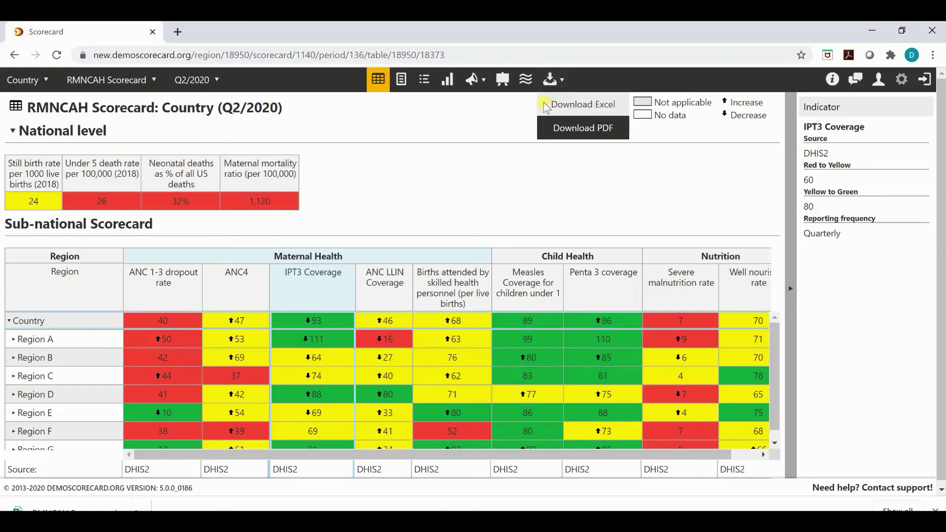
pyautogui.click(550, 129)
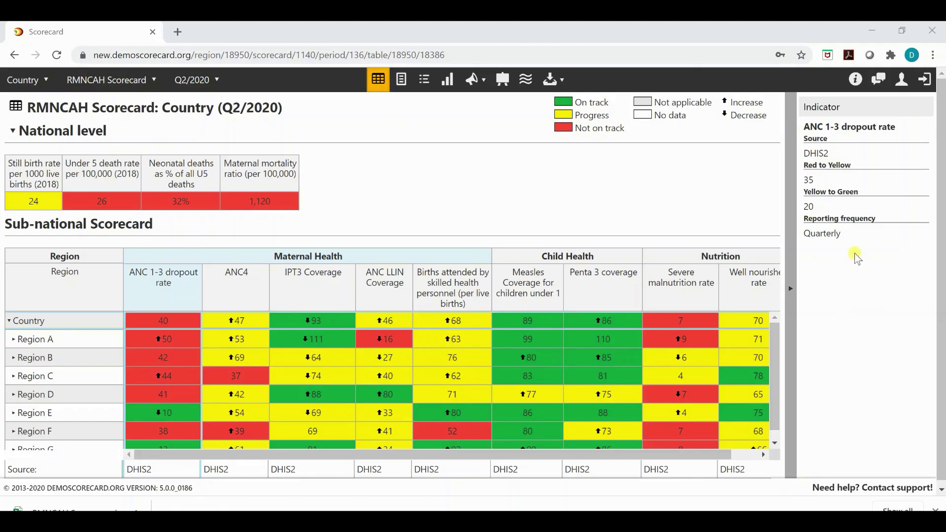
# Open the account page with the account preferences and password settings
pyautogui.click(902, 81)
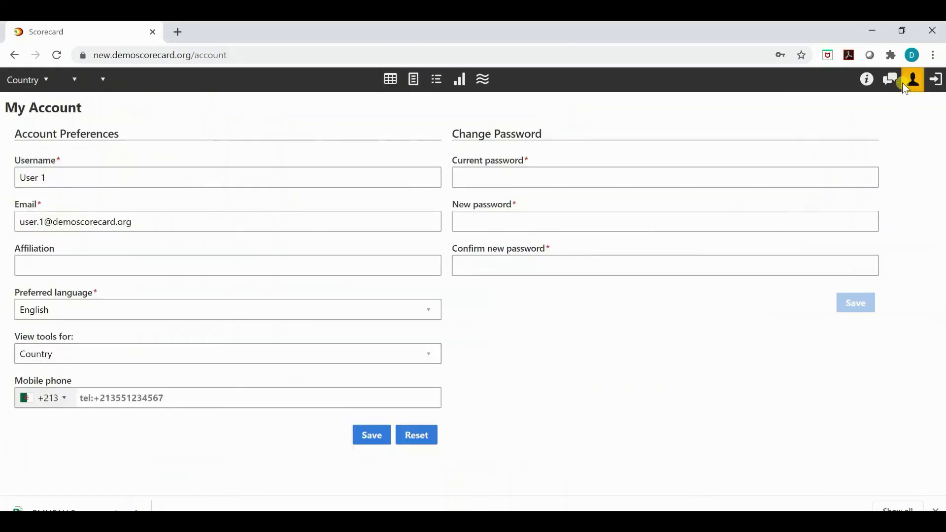